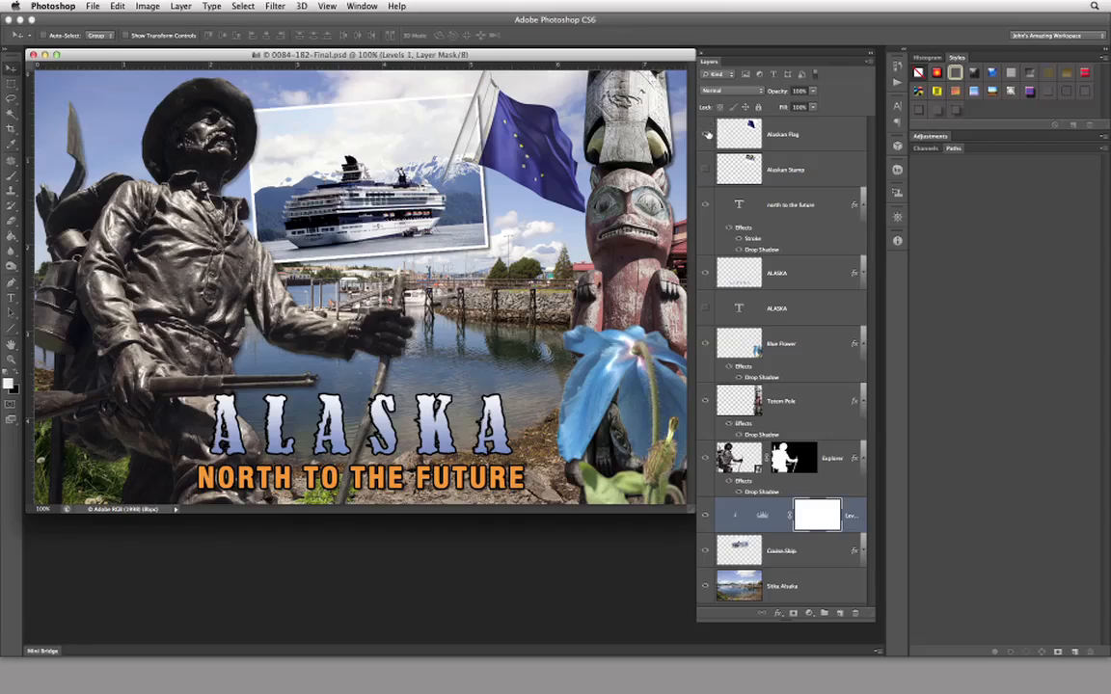
- Swap the visible layer from Alaskan Flag to Alaskan Stamp and switch back to Alaskan Flag
click(703, 134)
click(703, 171)
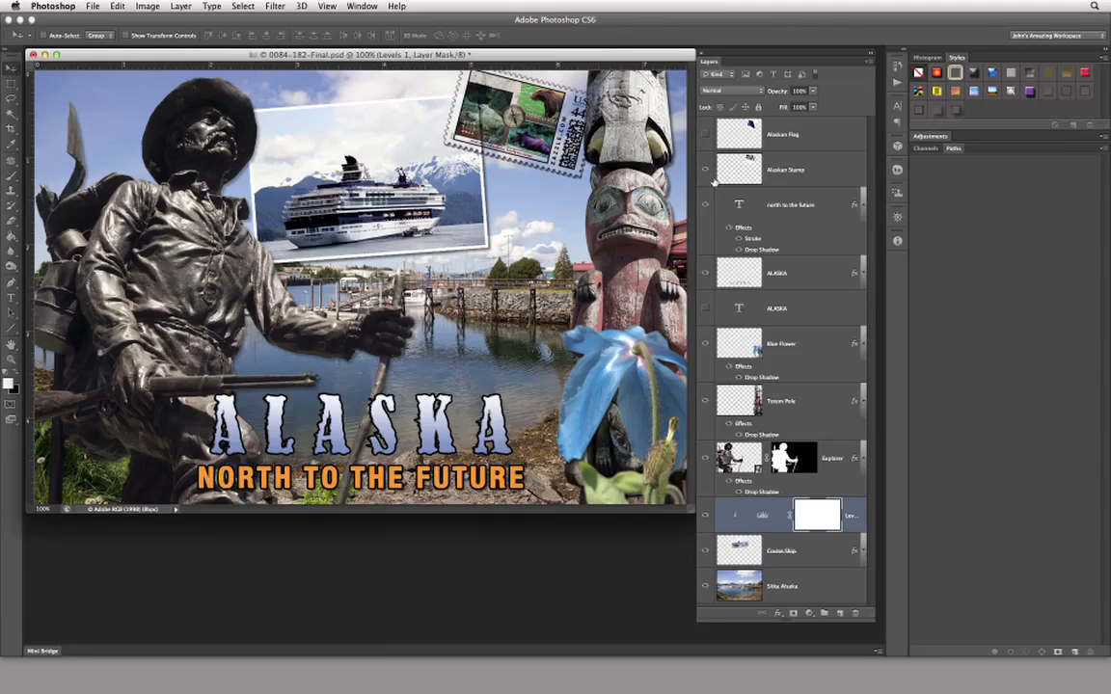
click(704, 170)
click(705, 135)
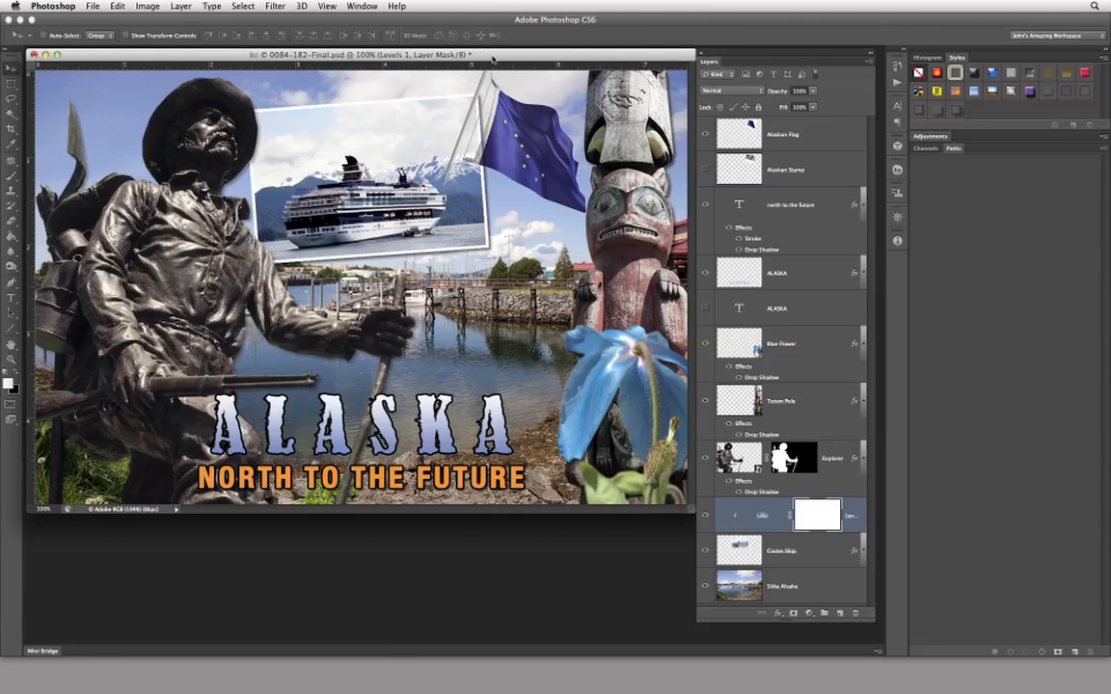
- Move the document window down out of the workspace, and centre the layer list, shortened to show about three layers
drag(492, 59, 520, 682)
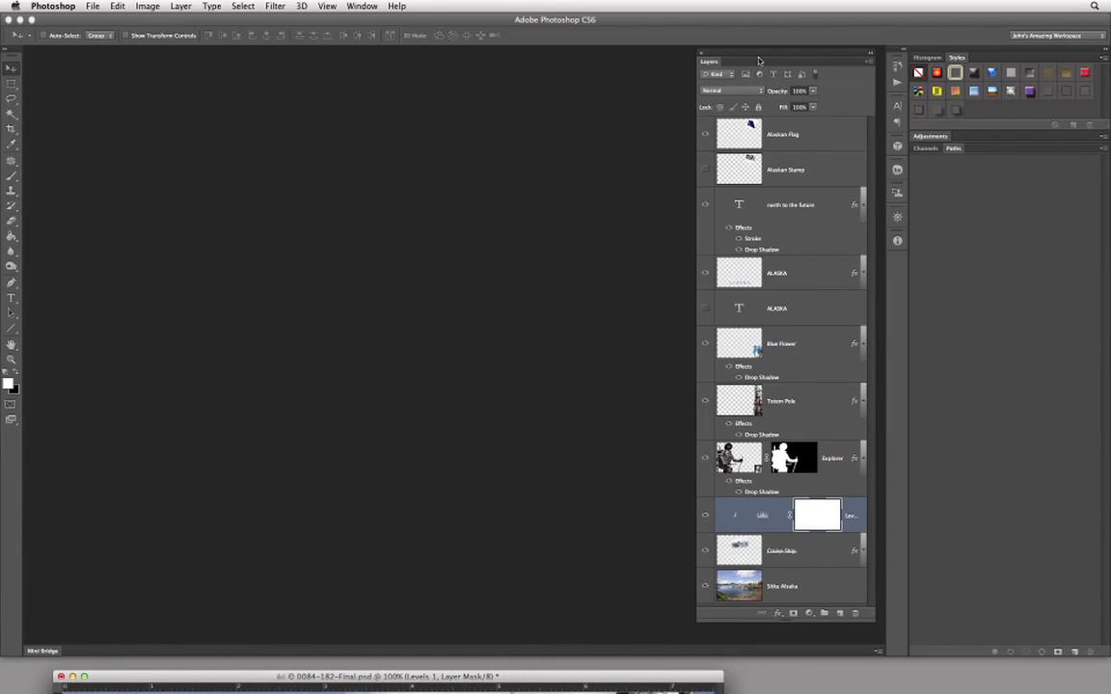
drag(759, 61, 418, 61)
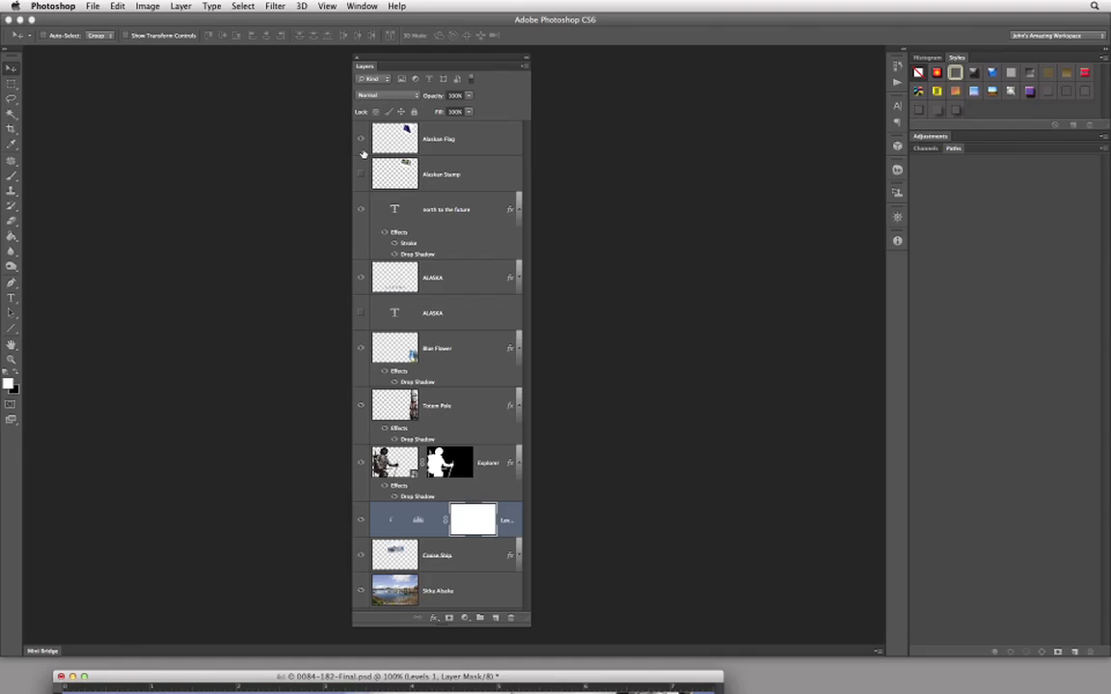
click(389, 97)
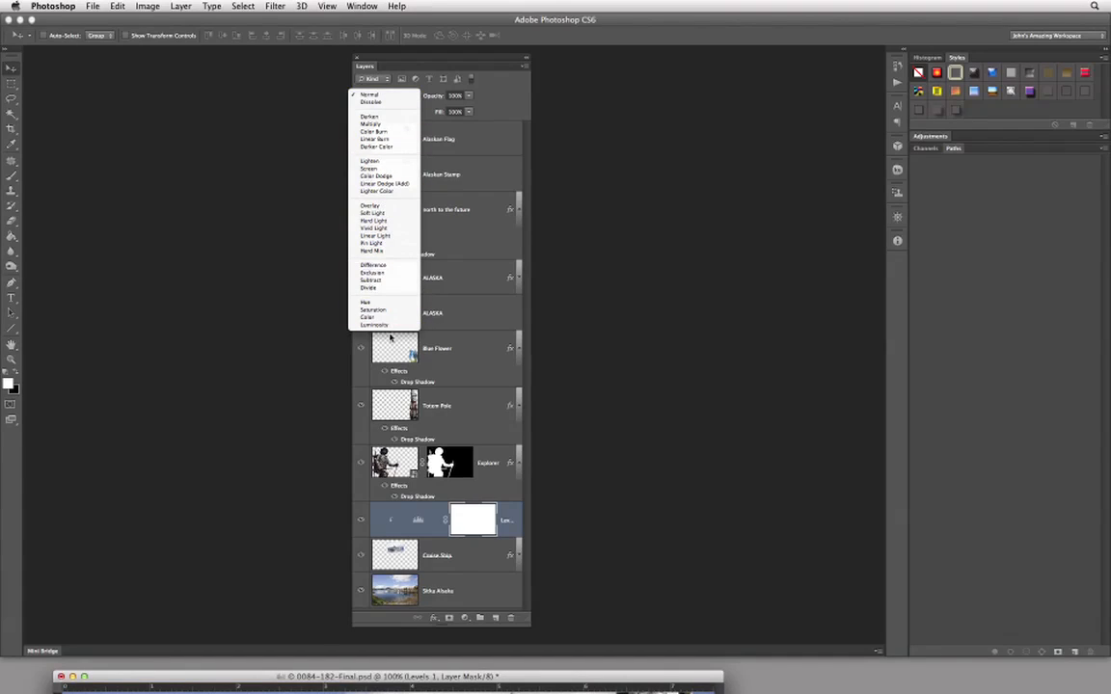
click(388, 97)
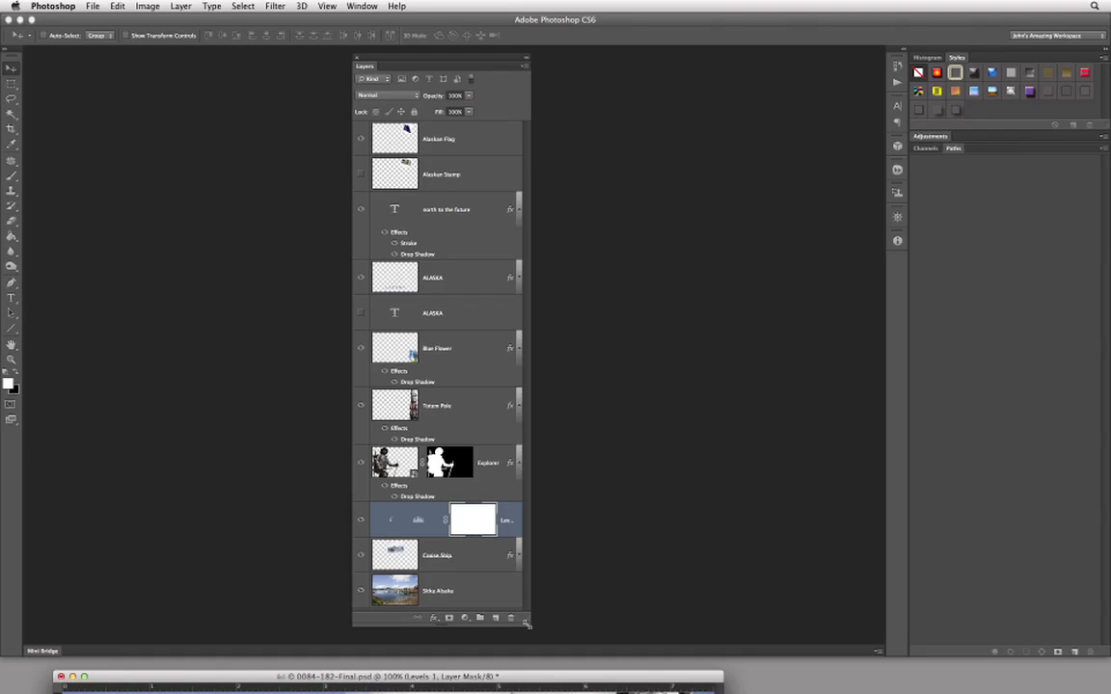
drag(526, 623, 521, 282)
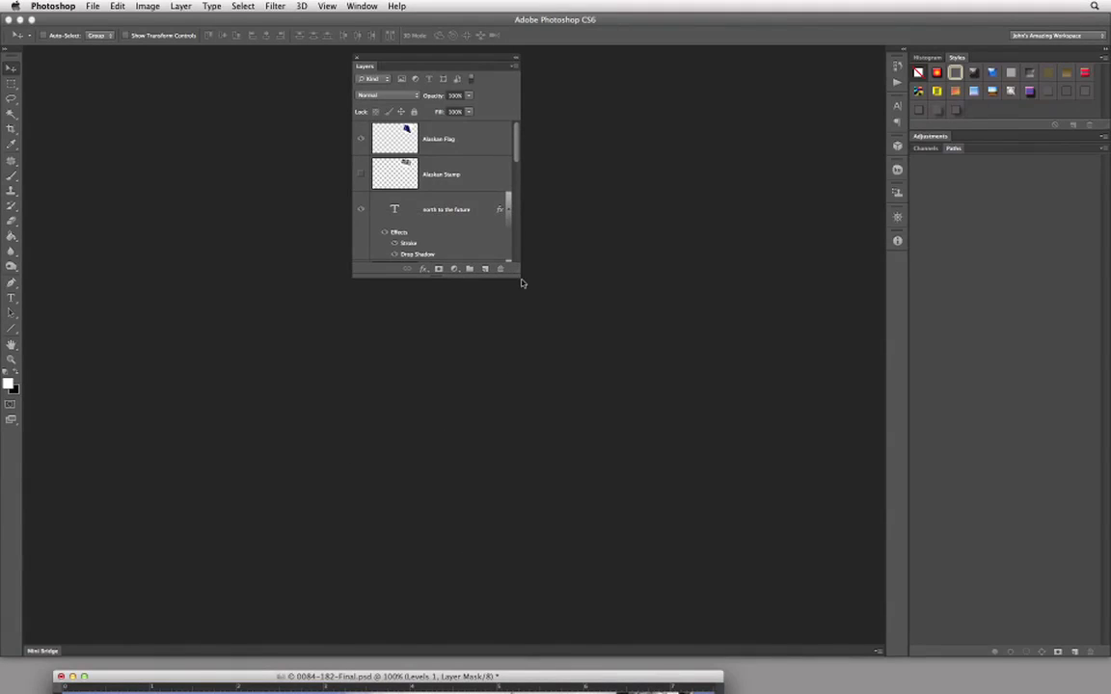
click(421, 270)
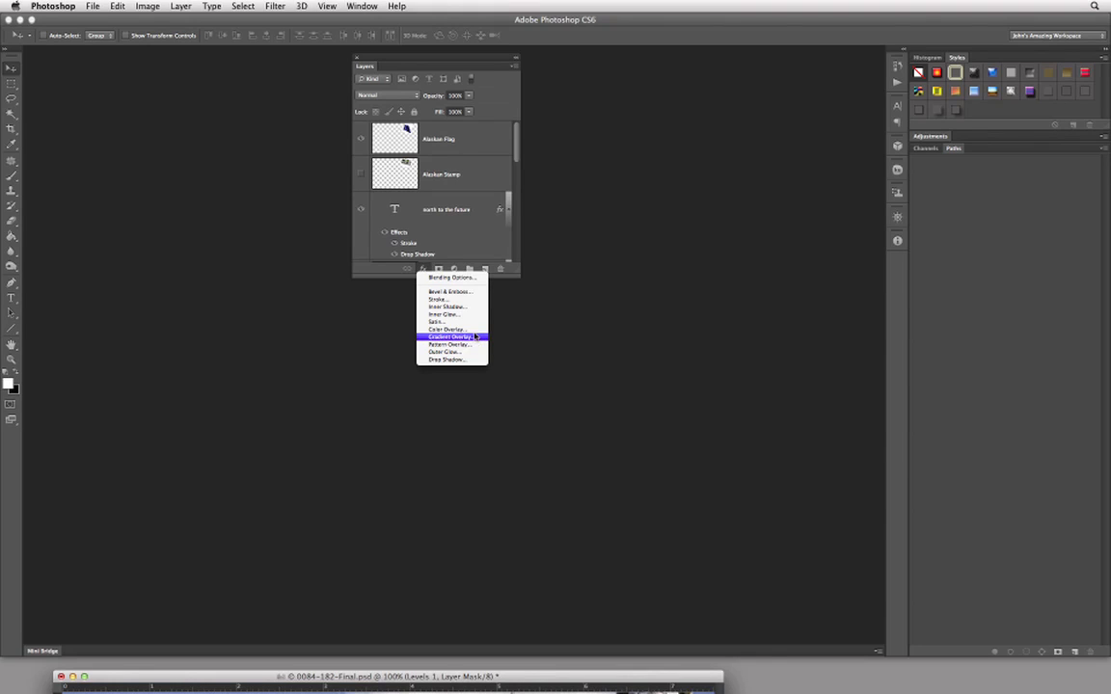
click(480, 255)
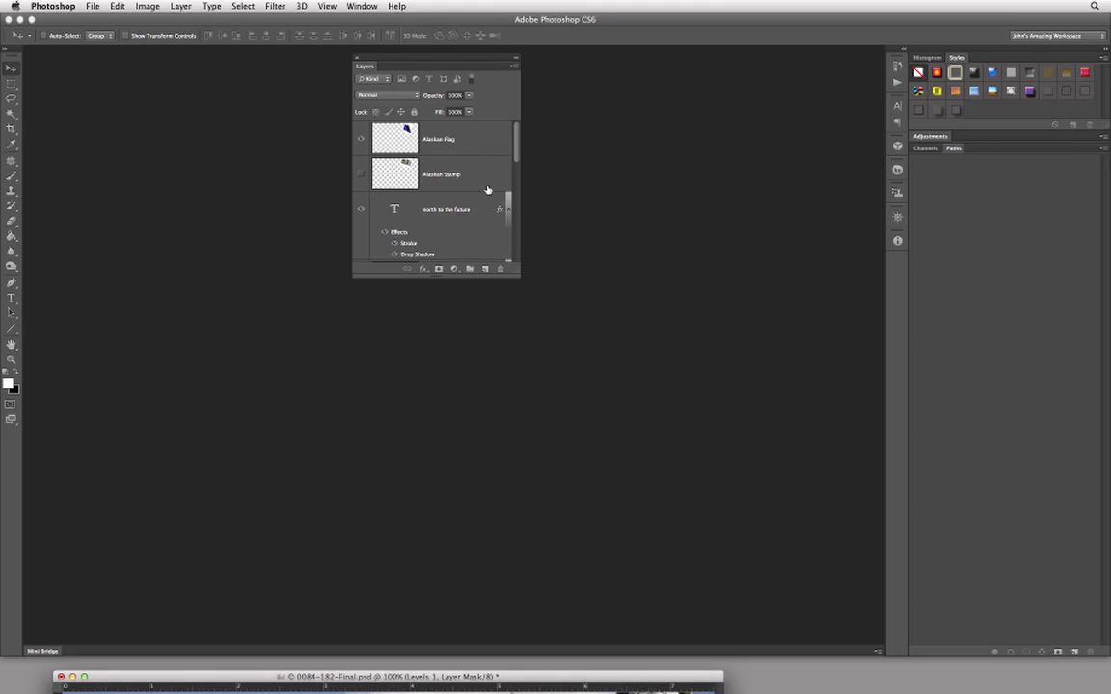
- Add a white layer mask to the Alaskan Flag layer and delete it again
click(477, 152)
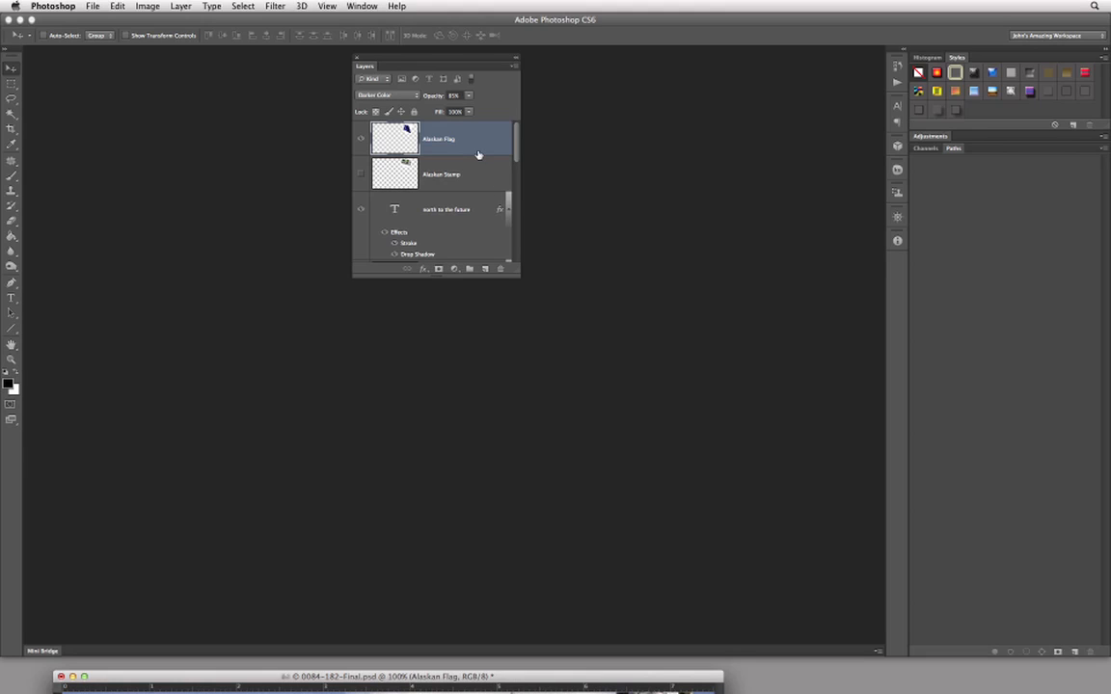
click(438, 268)
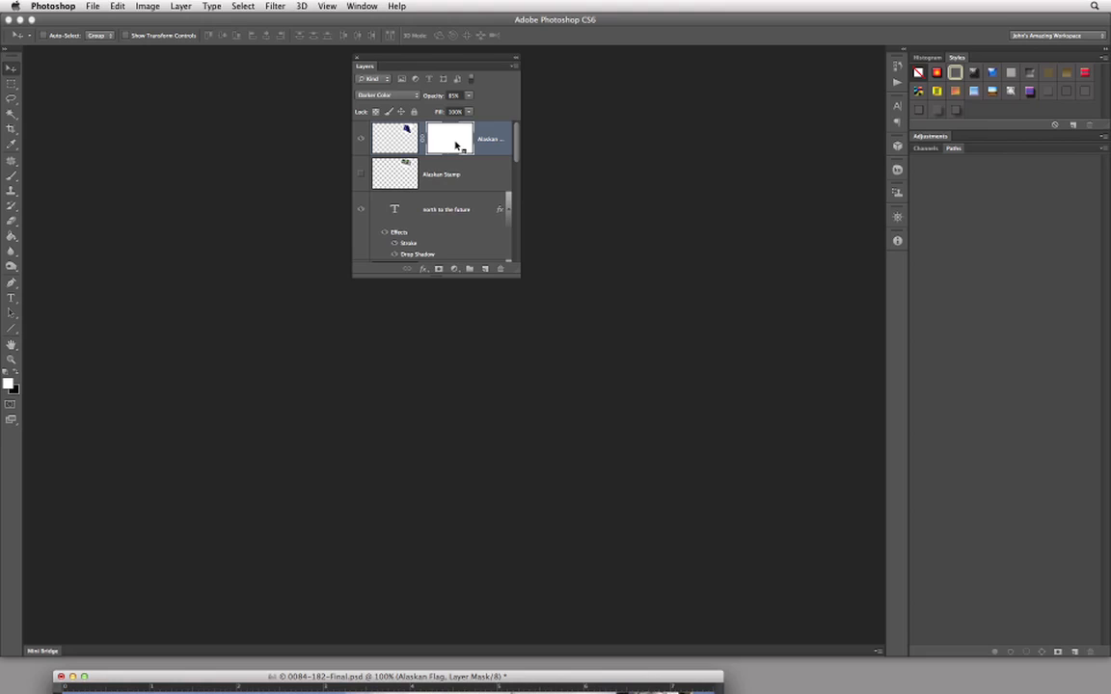
right_click(461, 141)
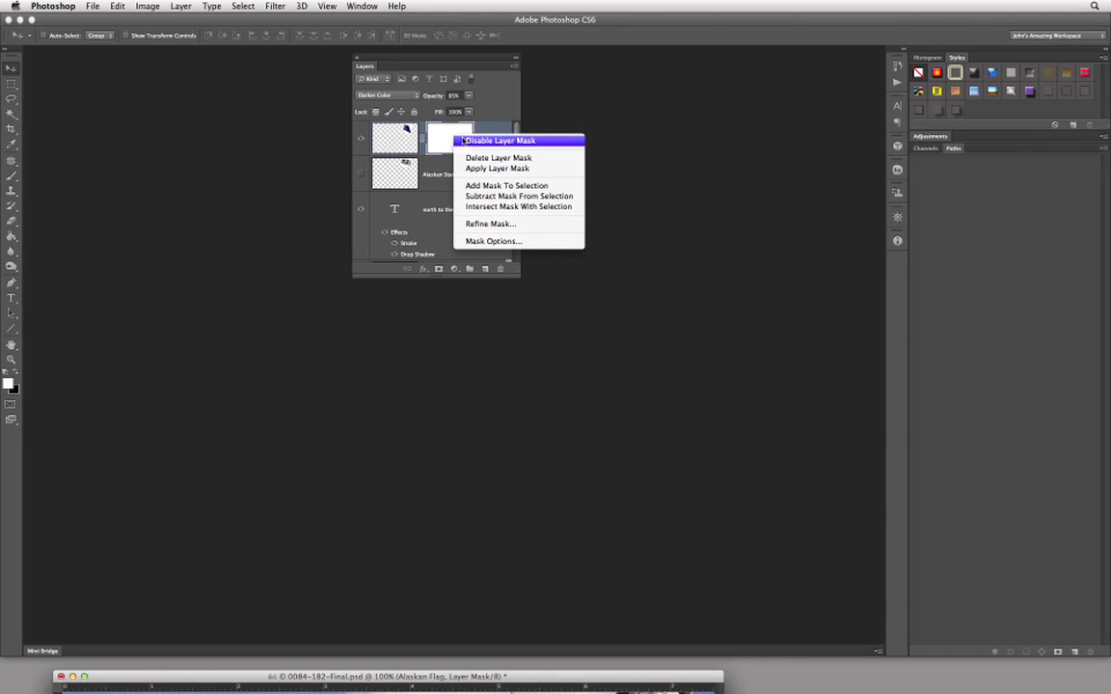
click(518, 159)
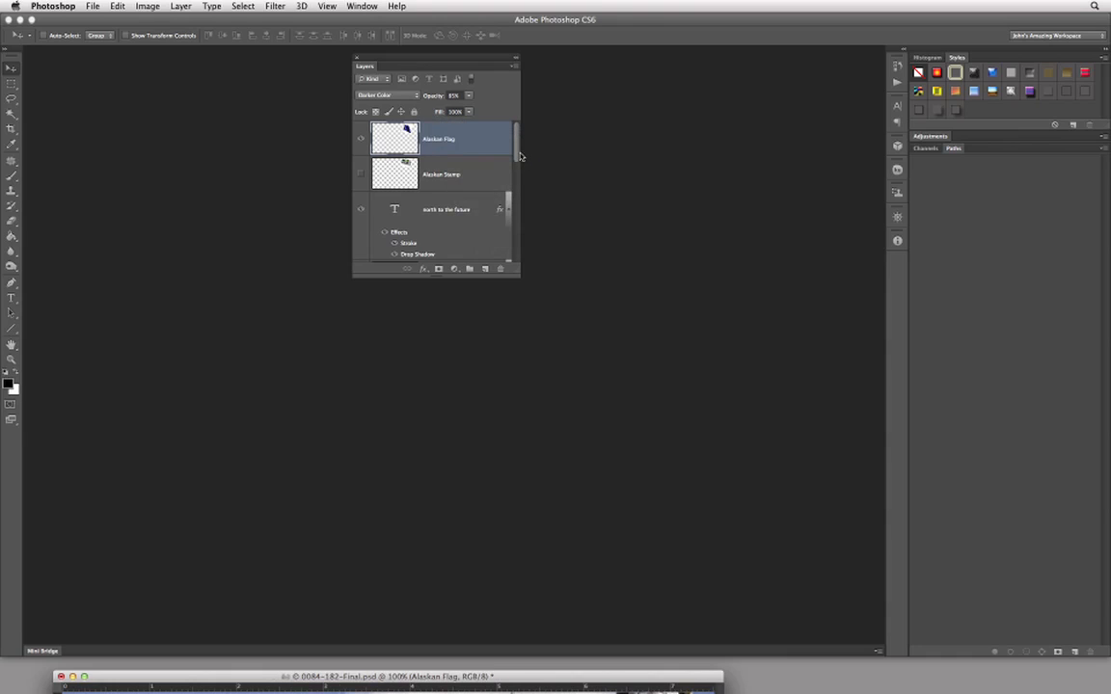
click(454, 269)
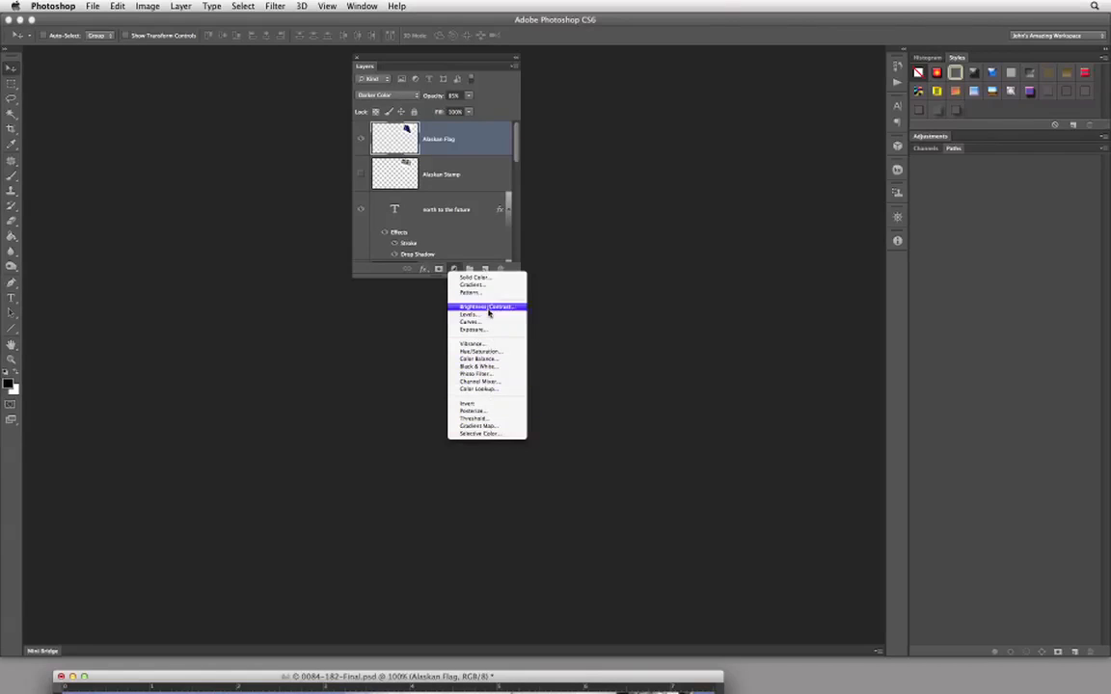
key(Escape)
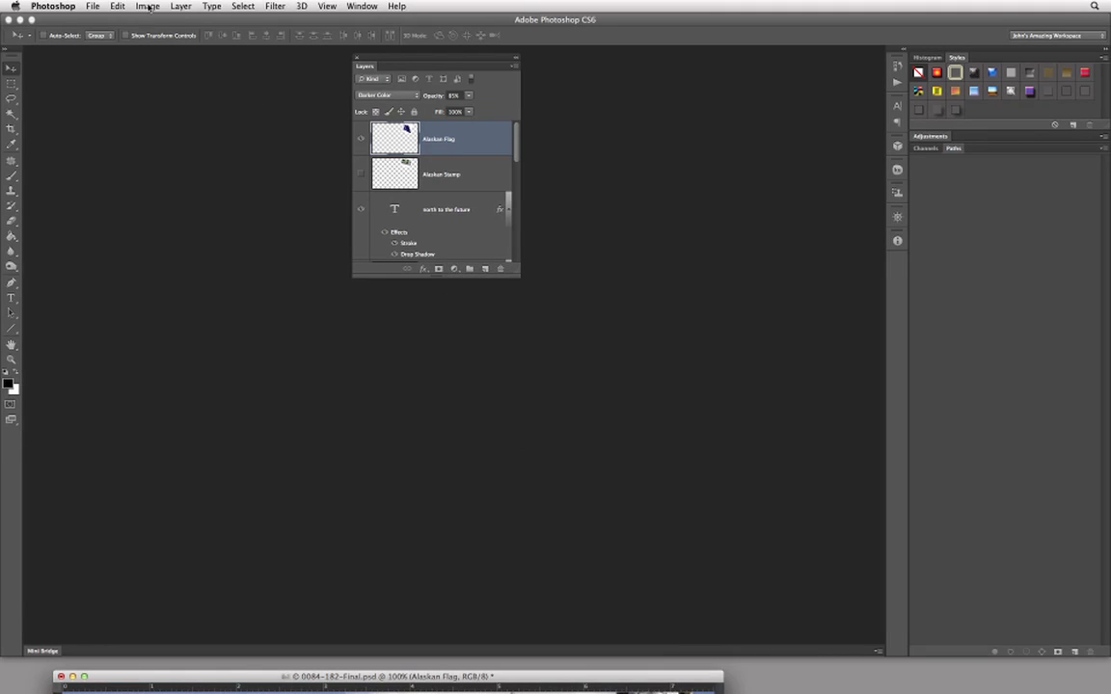
click(145, 7)
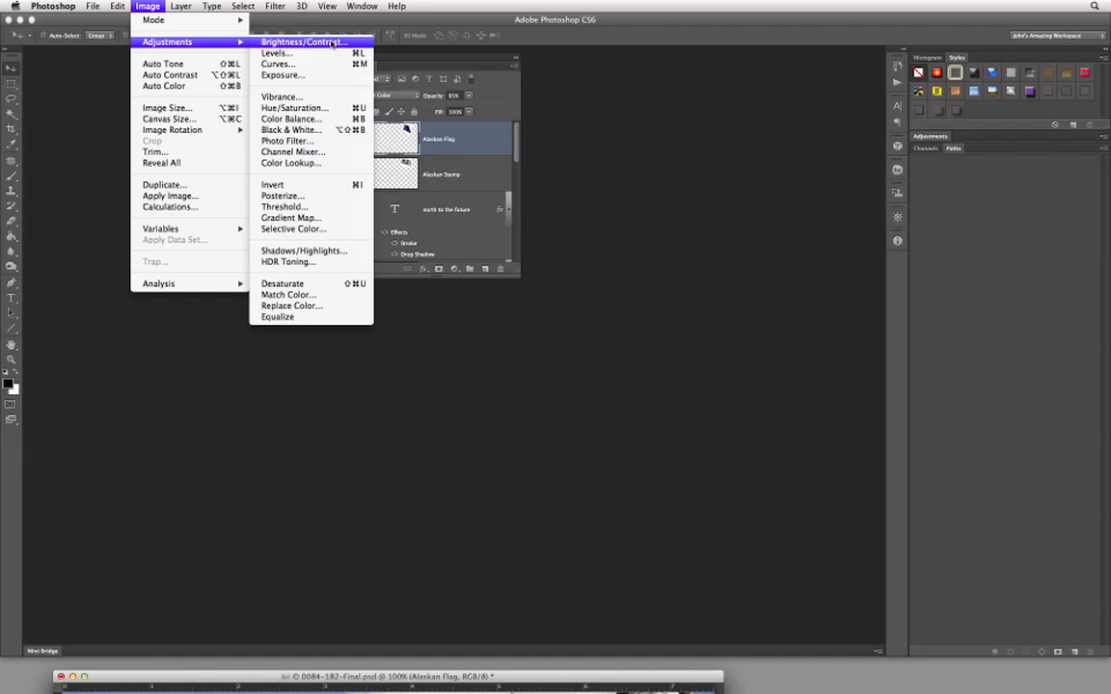
mouse_move(140, 42)
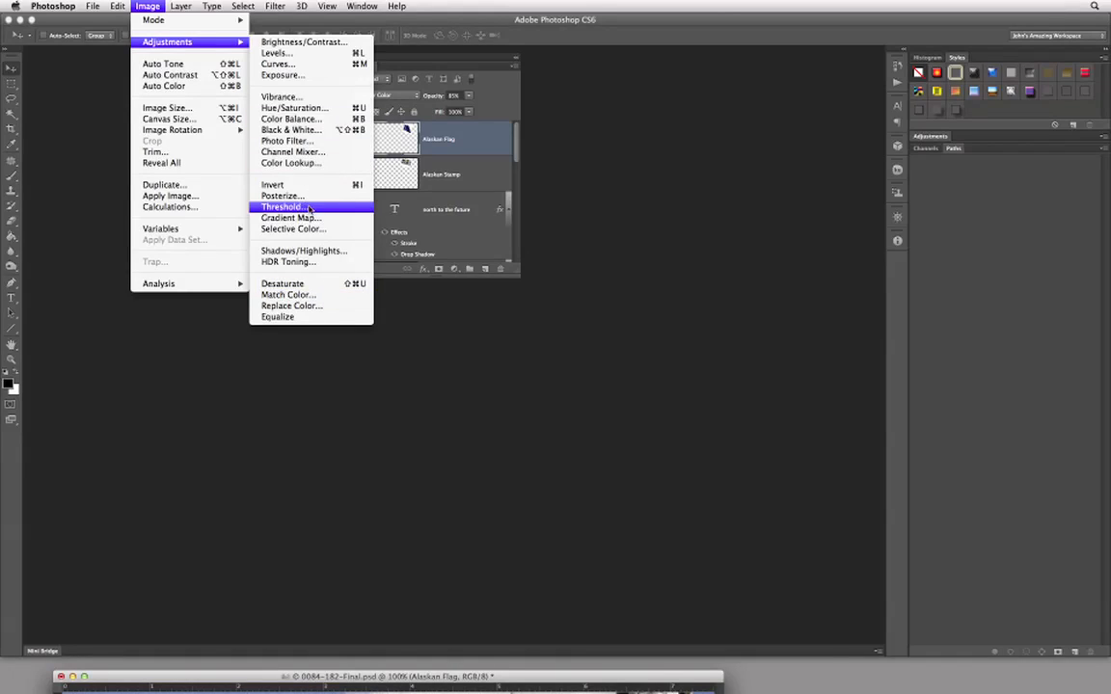
click(468, 213)
- Add a Curves adjustment layer above the Alaskan Flag layer, undo it and close its properties
click(453, 269)
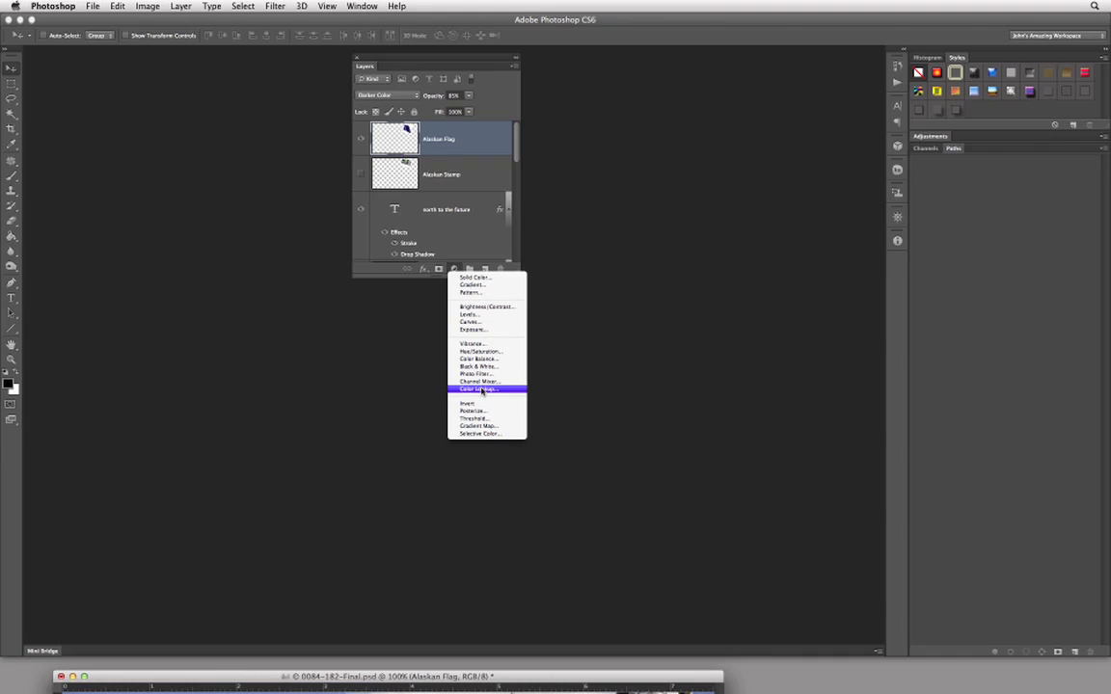
click(495, 322)
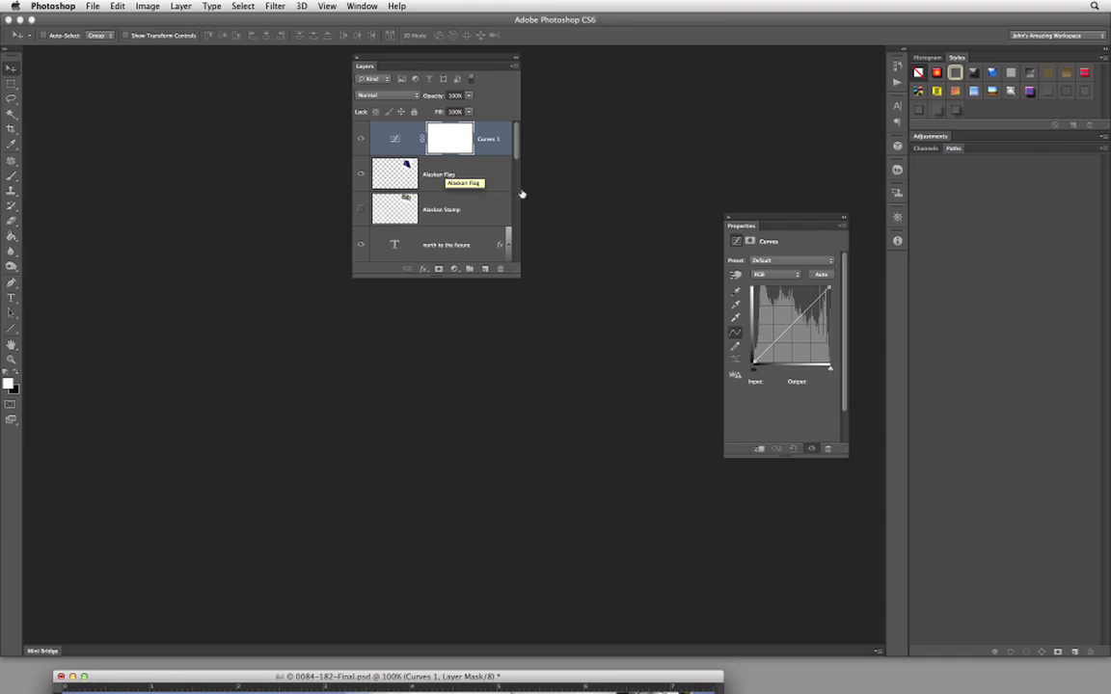
key(super+z)
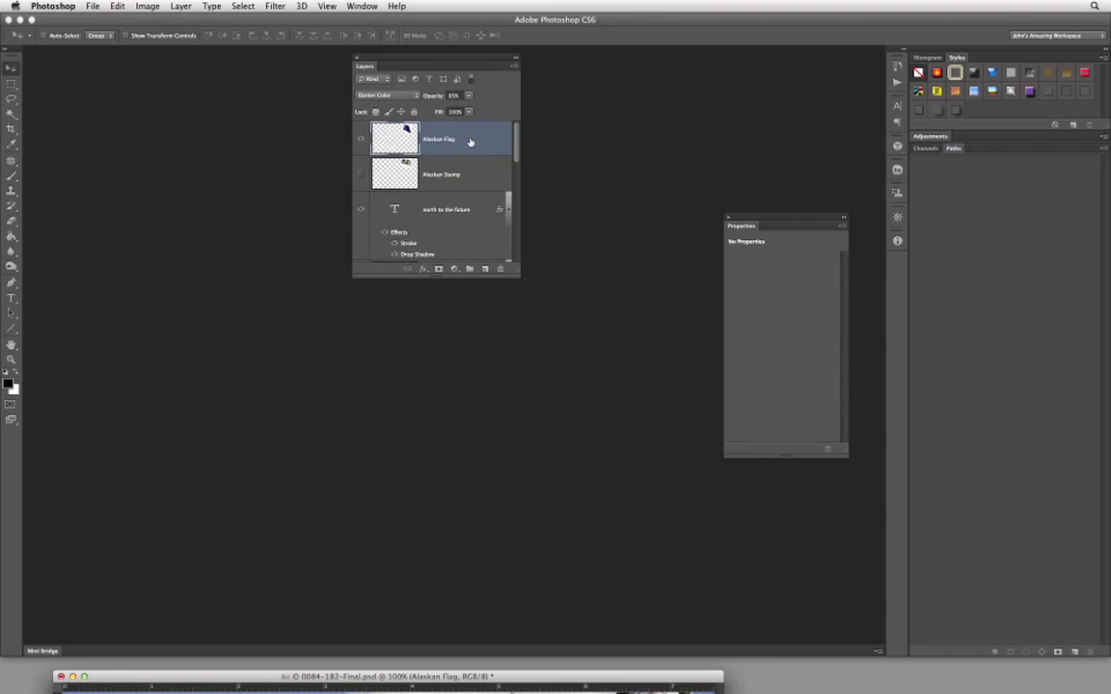
click(728, 217)
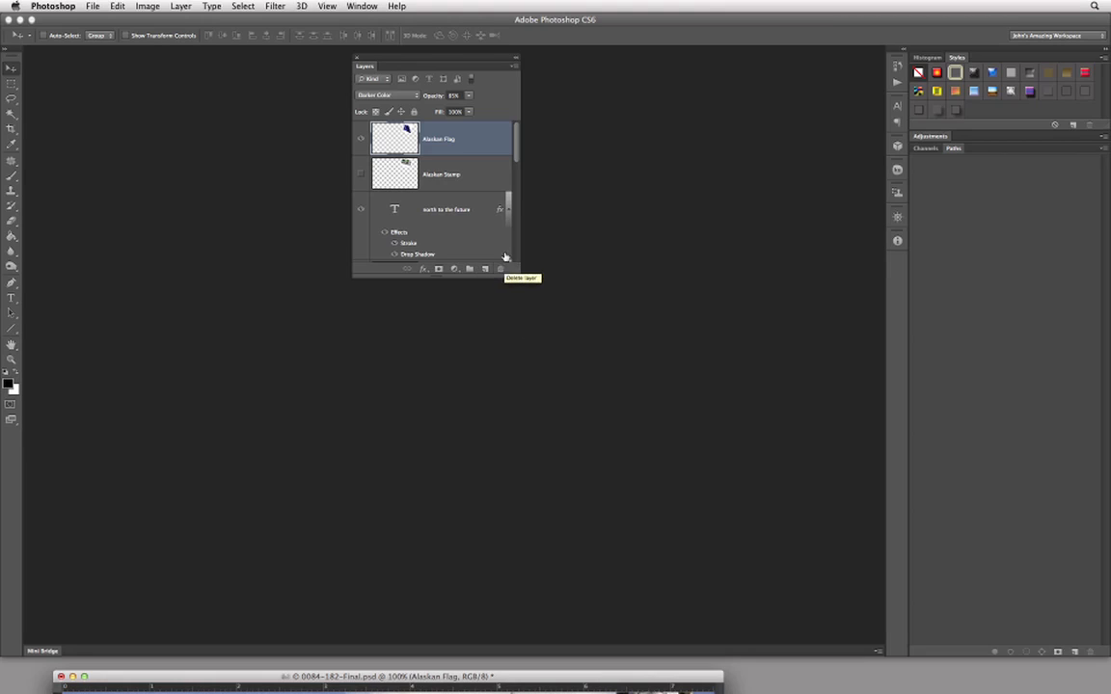
- Duplicate the Alaskan Flag layer and delete the copy
key(super+j)
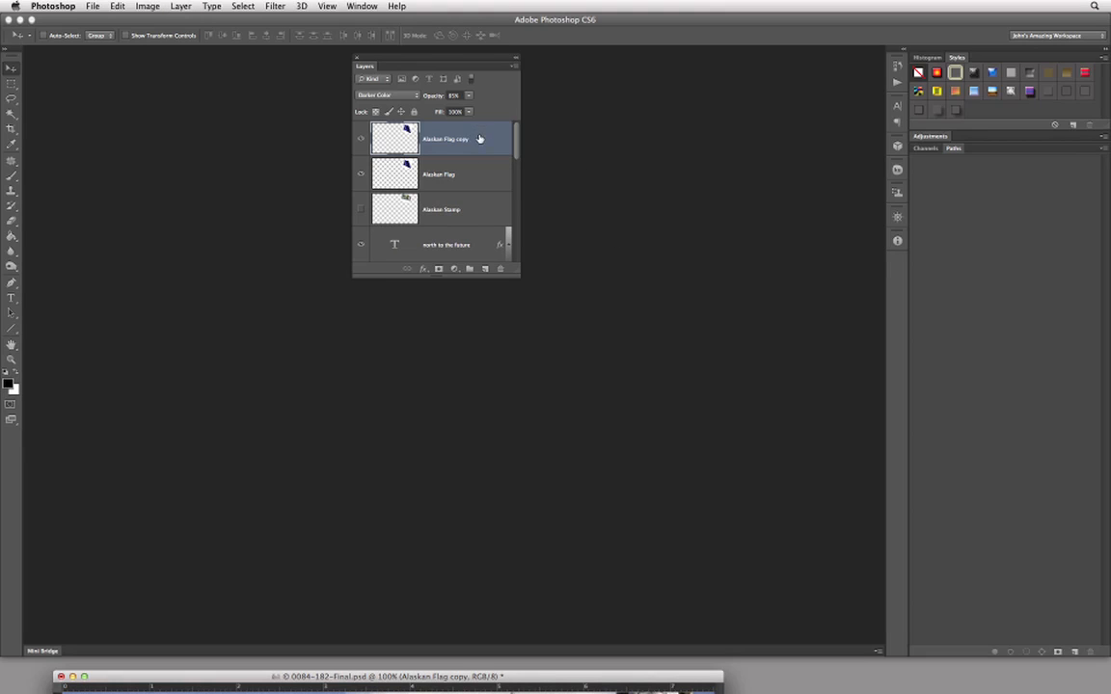
drag(481, 138, 499, 270)
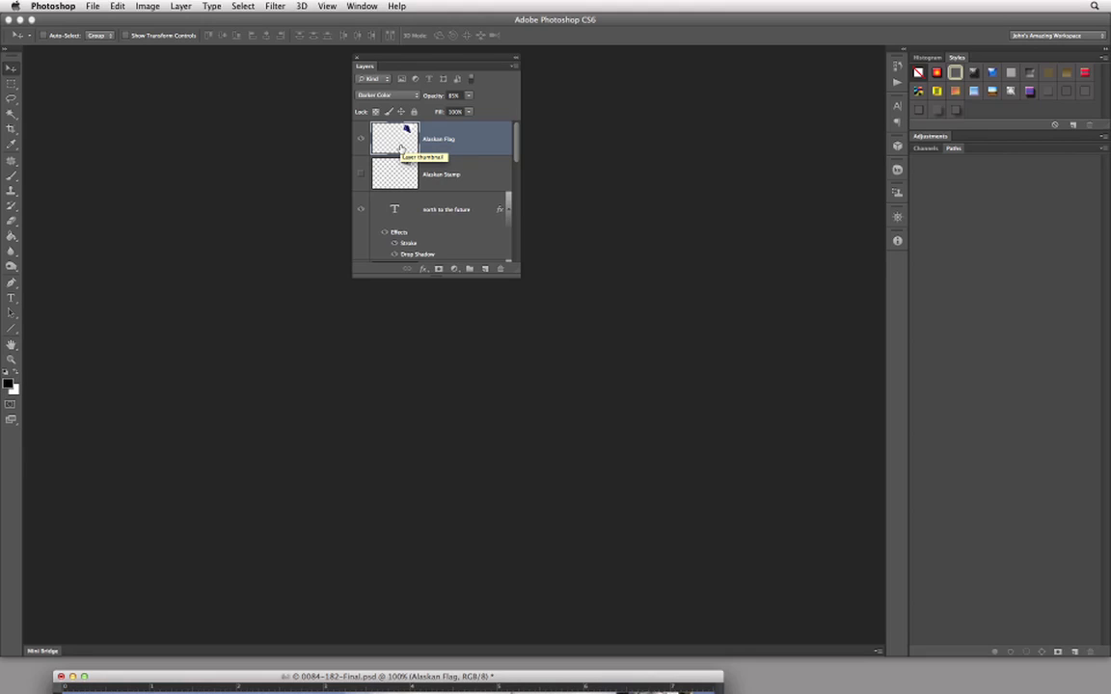
- Try the transparent pixels, image pixels, position and lock-all options on the Alaskan Flag layer, leaving it unlocked
click(376, 112)
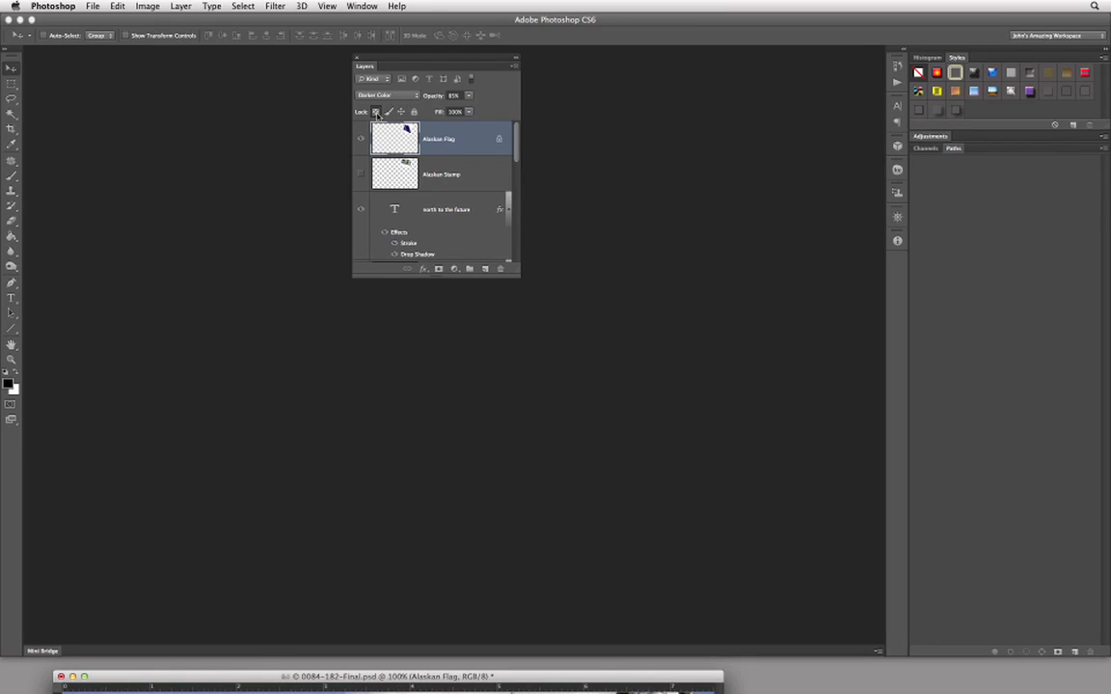
click(376, 111)
click(401, 113)
click(413, 112)
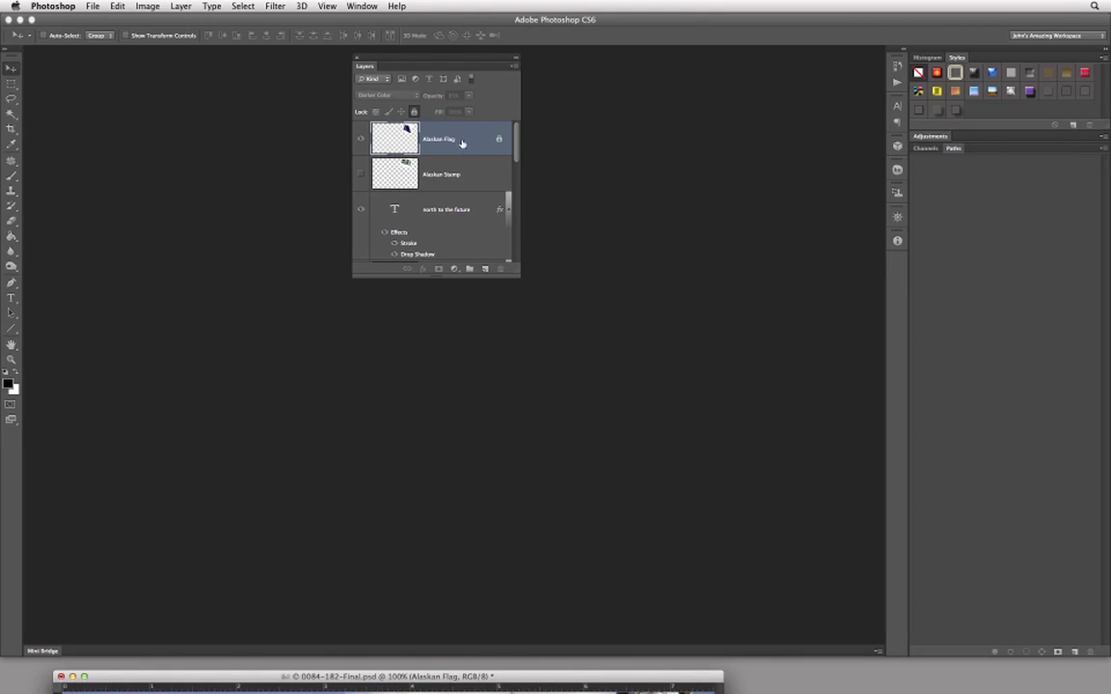
click(401, 113)
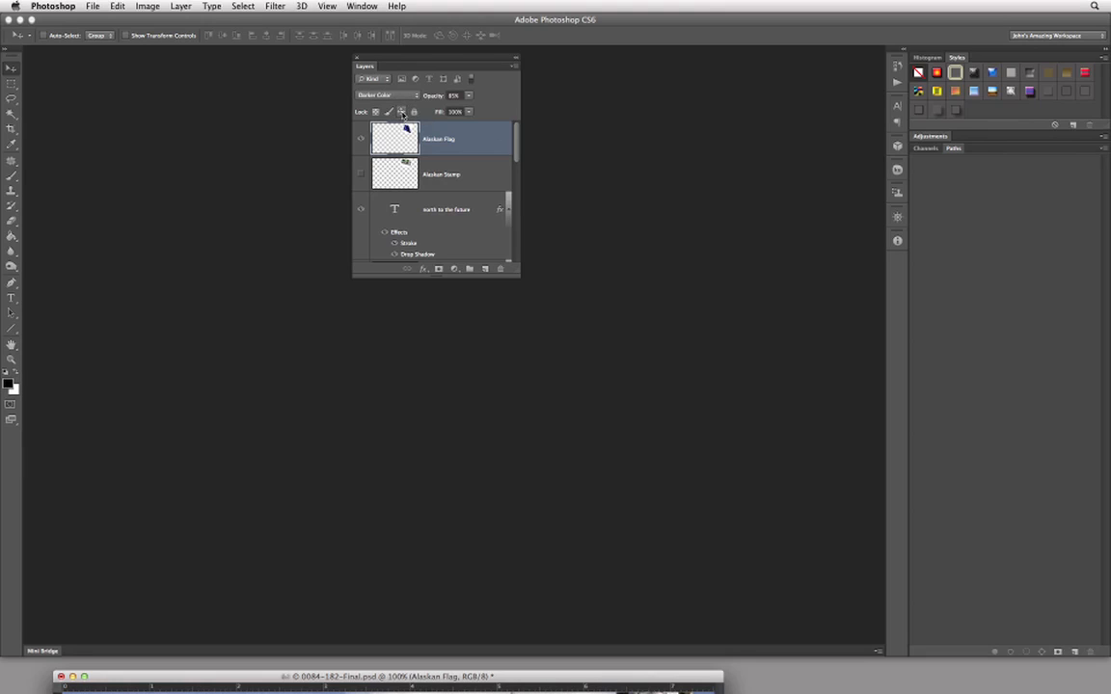
click(390, 112)
click(402, 112)
click(414, 111)
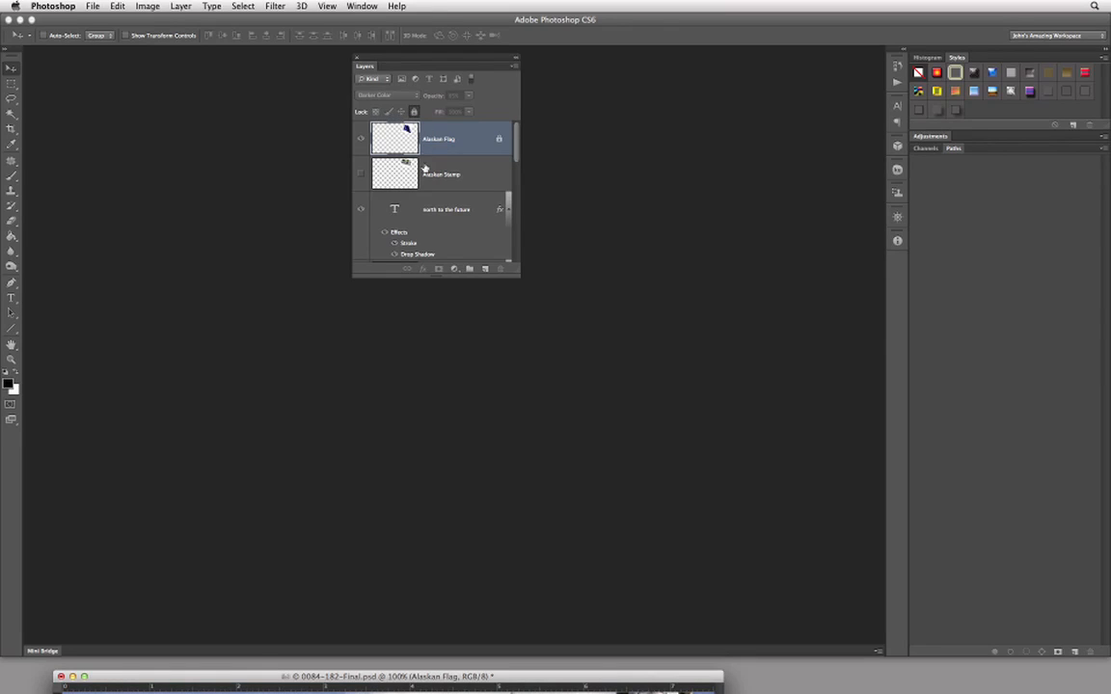
click(414, 112)
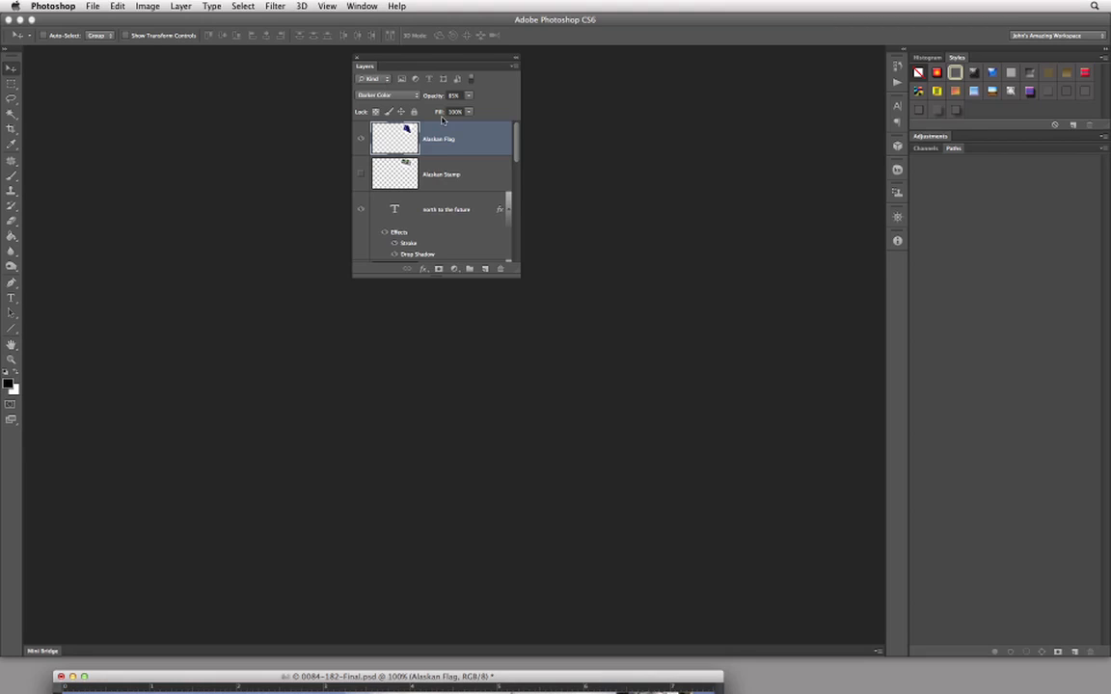
- Try filtering the layers by Name and by Effect with Bevel & Emboss
click(385, 79)
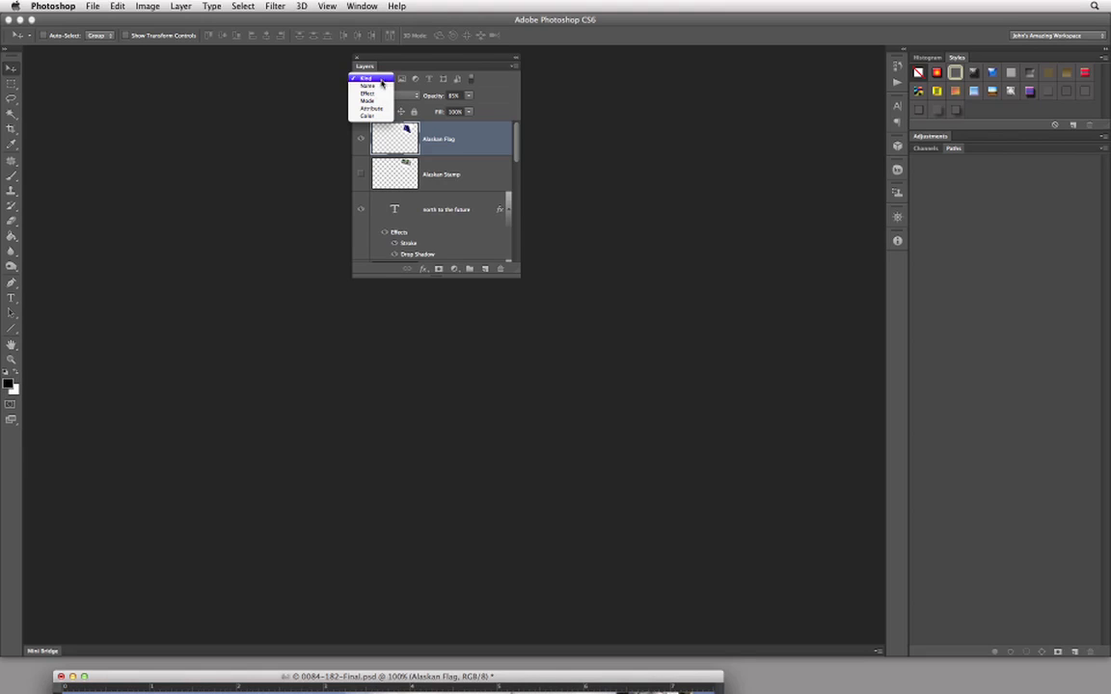
click(381, 86)
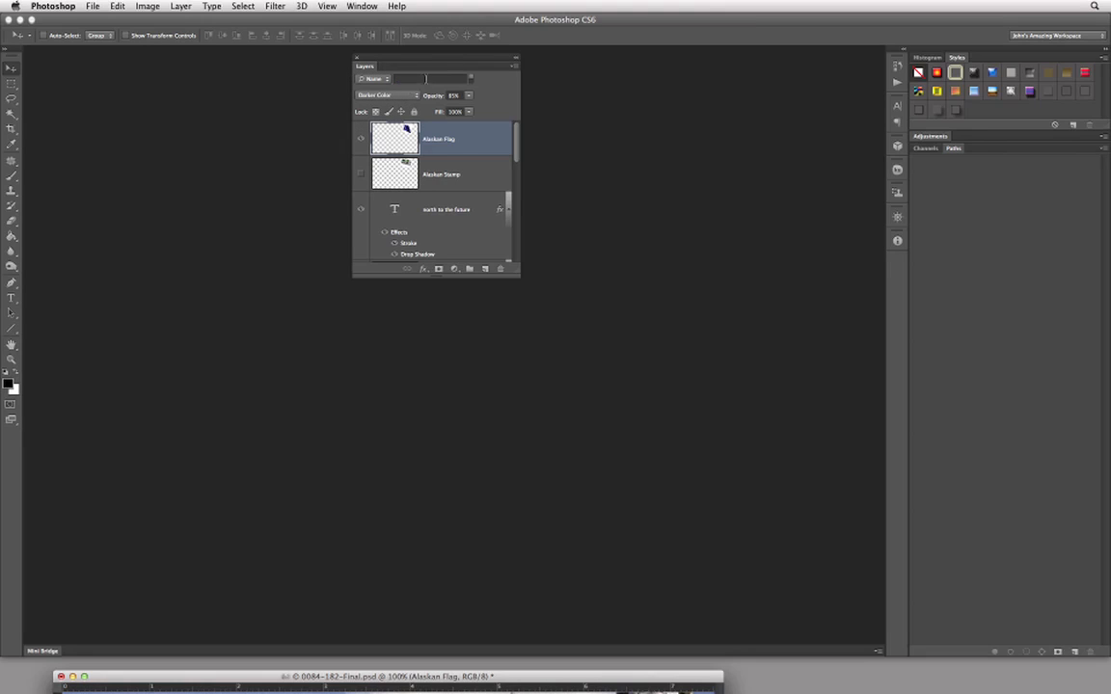
click(362, 78)
click(386, 86)
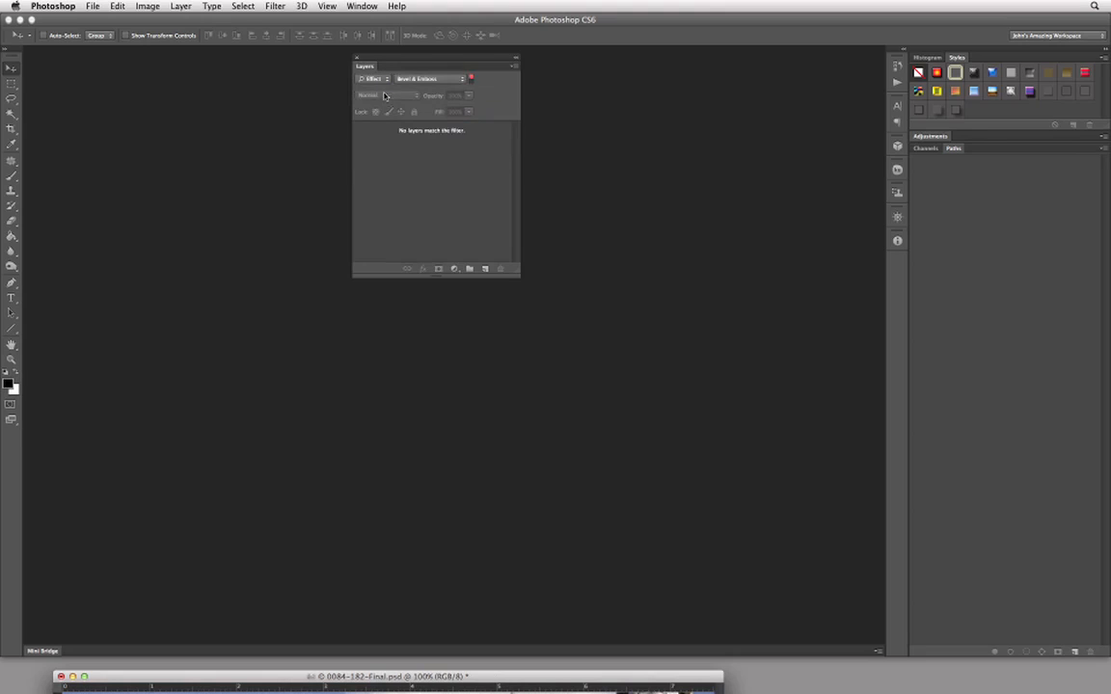
click(460, 78)
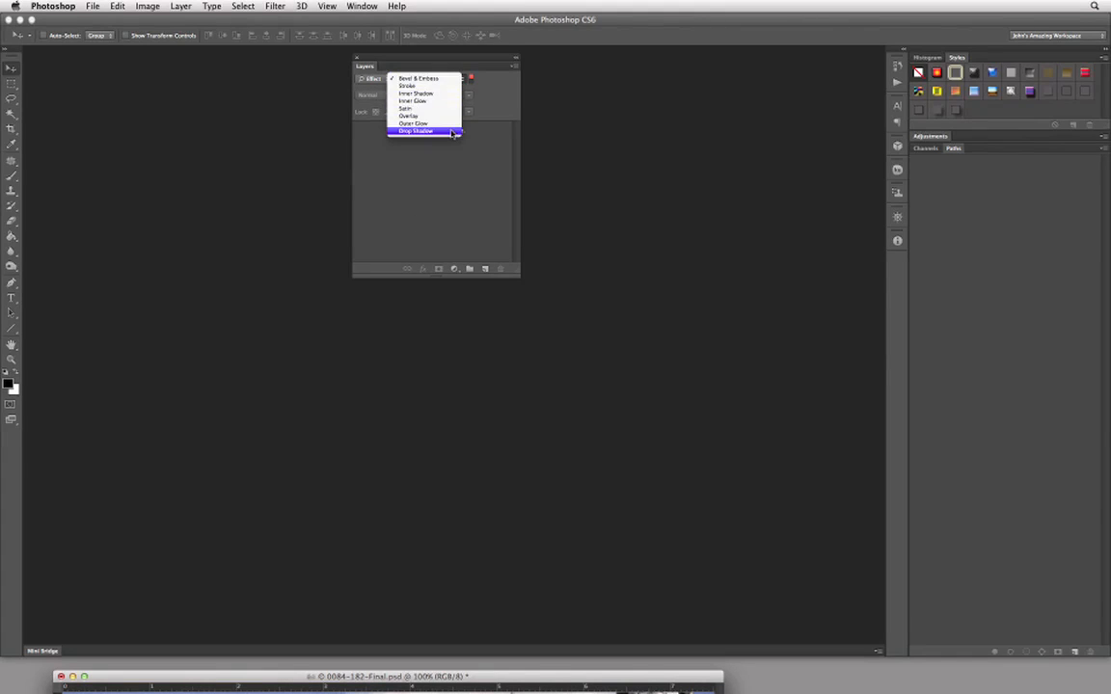
click(424, 78)
- Try filtering the layers by Normal blend Mode and by the Visible attribute
click(383, 83)
click(386, 86)
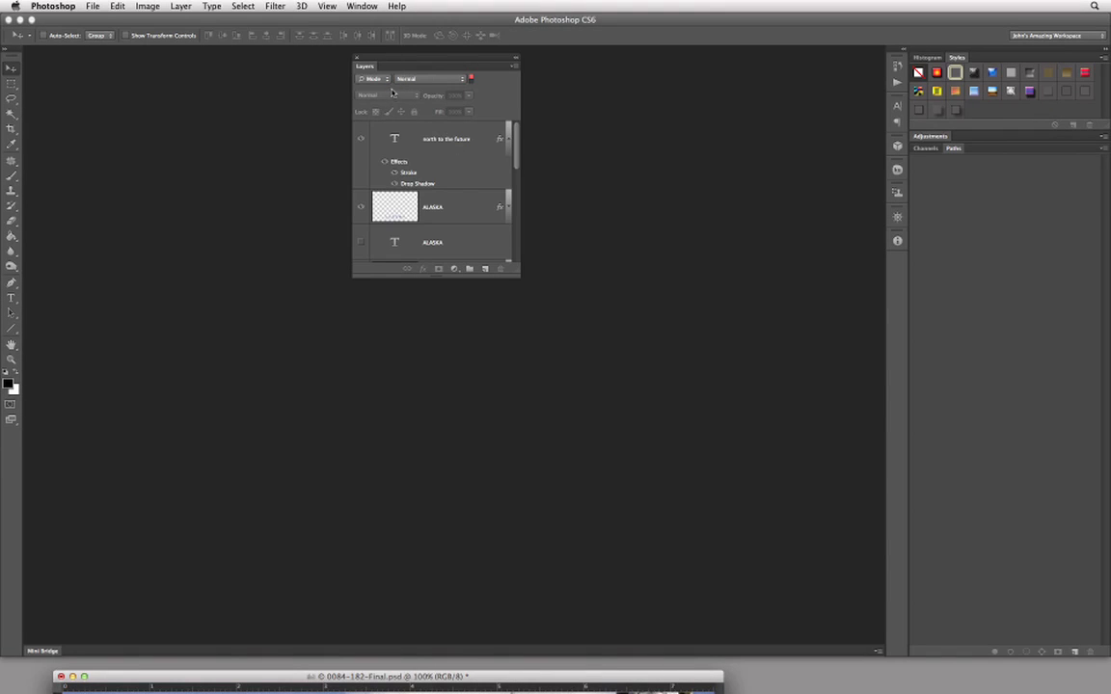
click(381, 79)
click(385, 86)
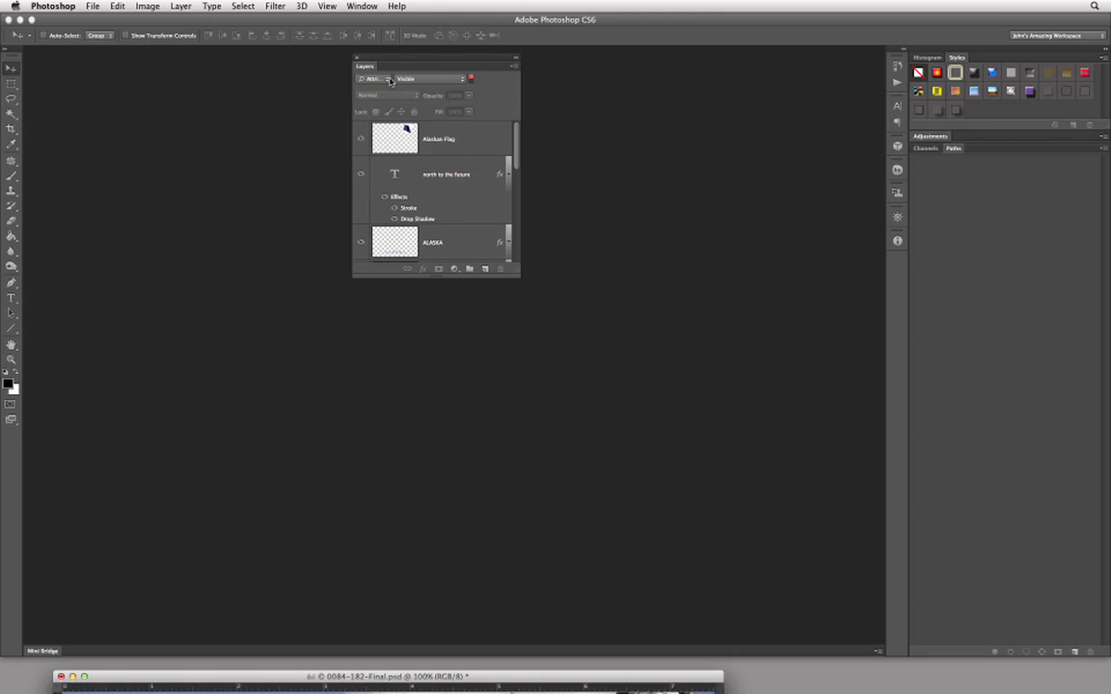
click(449, 84)
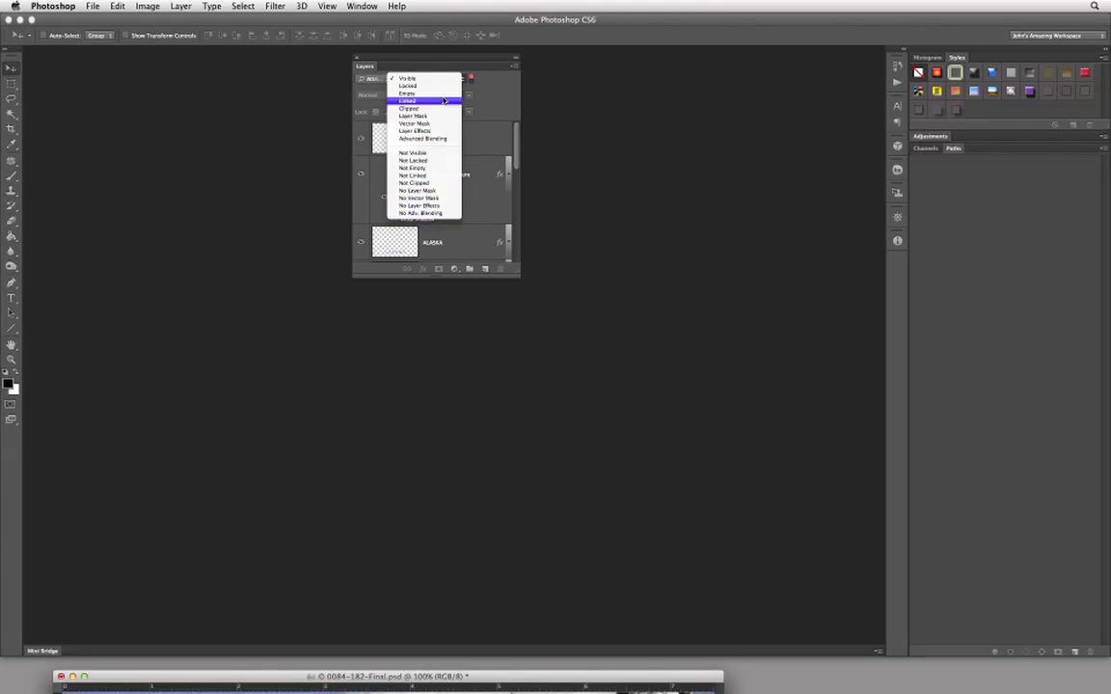
click(438, 78)
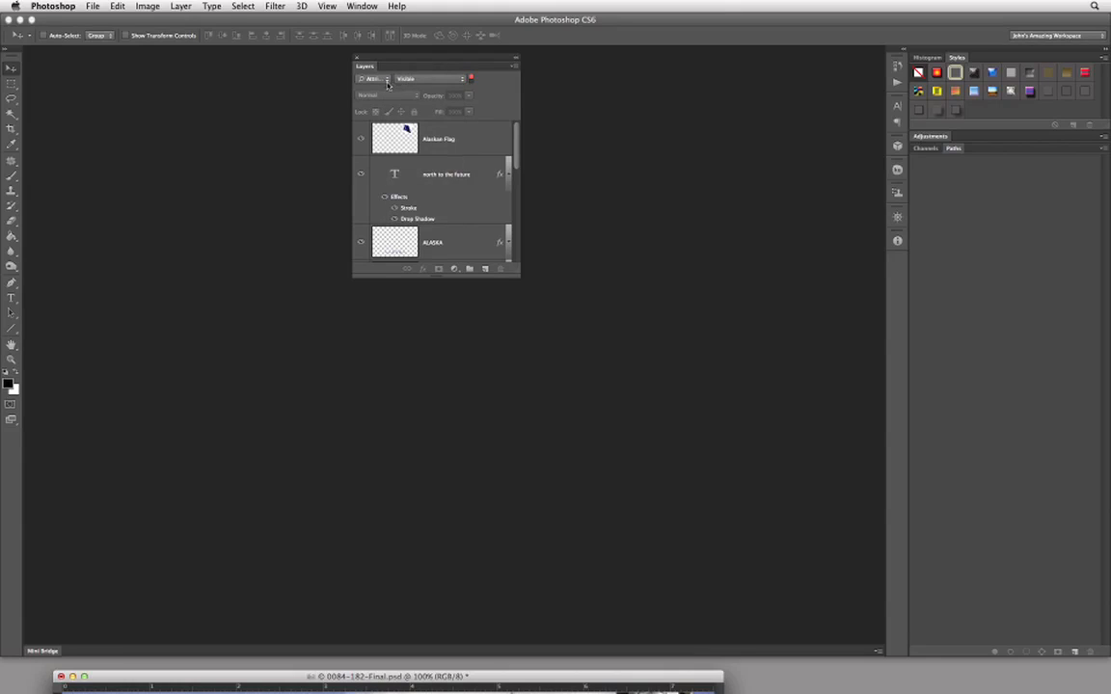
- Return the layer filter type to Kind so the full layer list is shown
click(387, 79)
click(386, 81)
click(419, 80)
click(420, 81)
click(374, 79)
click(381, 39)
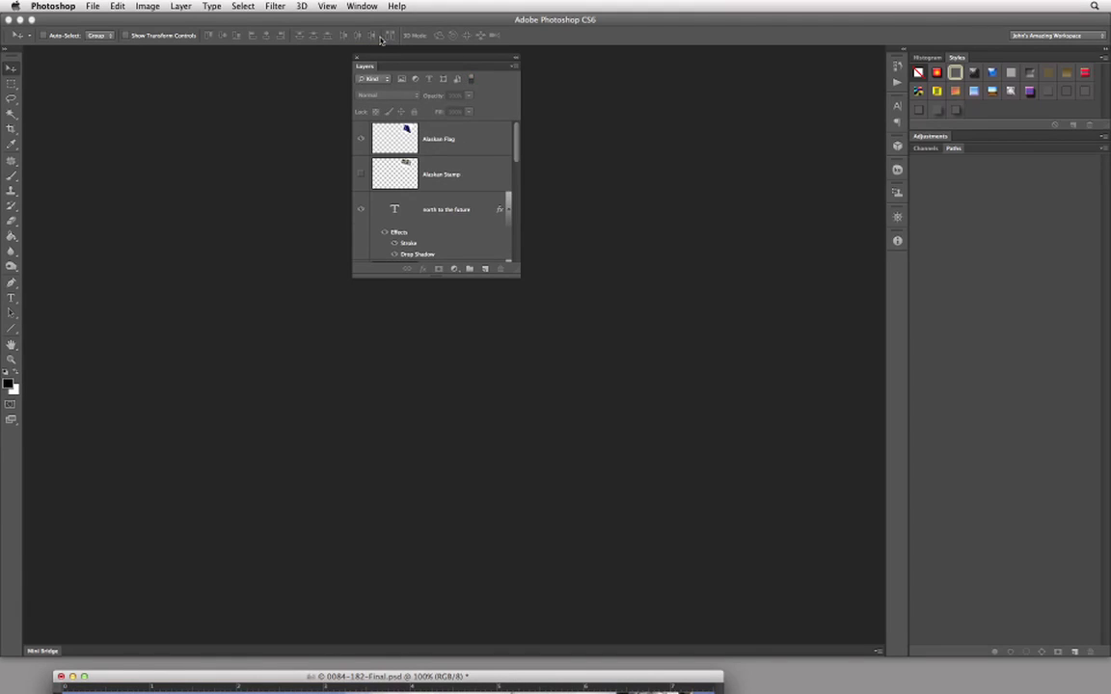